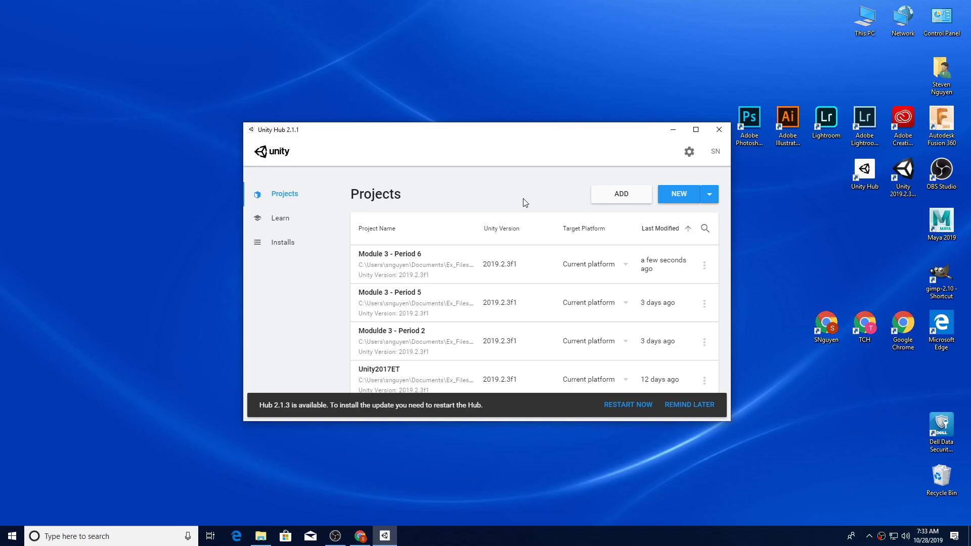
Step: Create a new 3D project named "Module 3 Project - Tutorial" in the default location
click(681, 195)
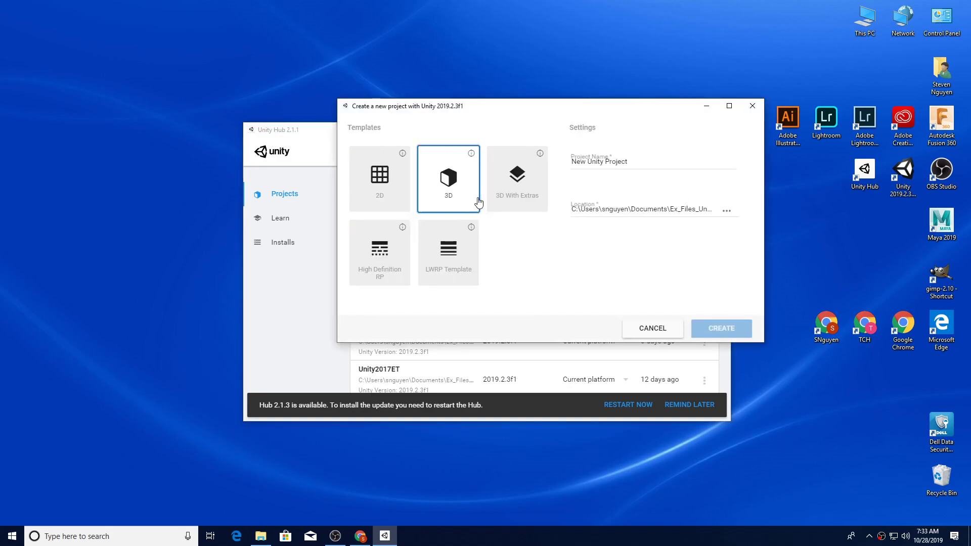
click(590, 162)
triple_click(589, 162)
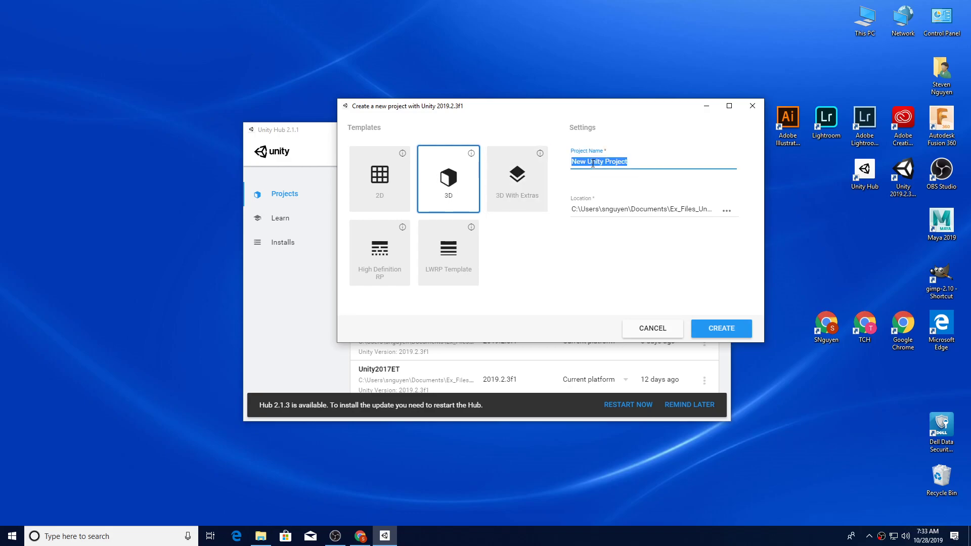
text(Module 3)
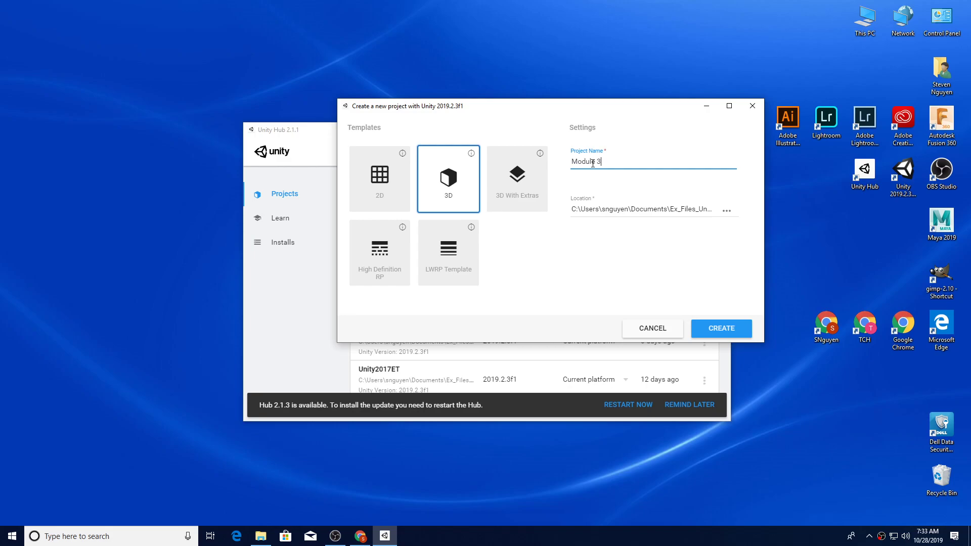
text( - Tutorial)
double_click(604, 162)
text(Project -)
click(726, 328)
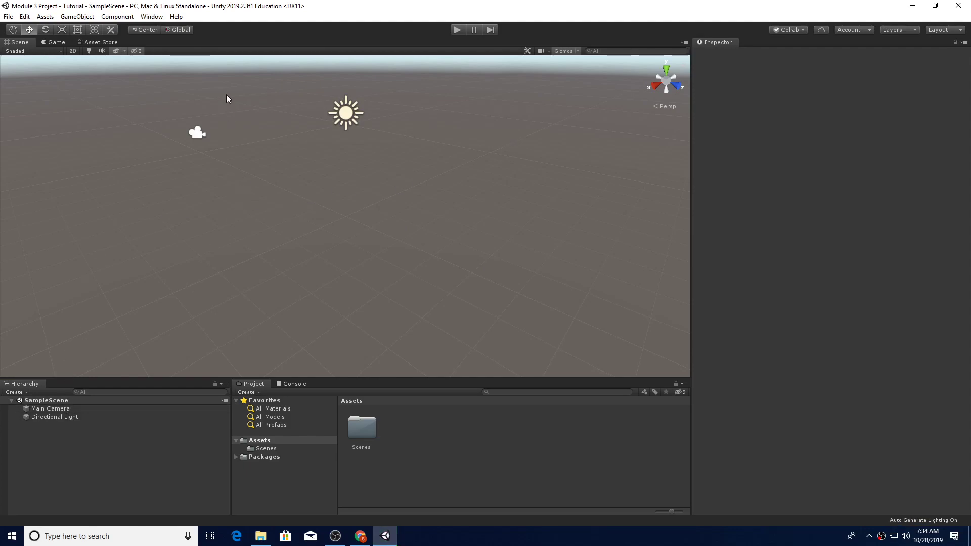
Step: Install ProBuilder version 4.0.5 through the Package Manager, and close the package list
click(143, 17)
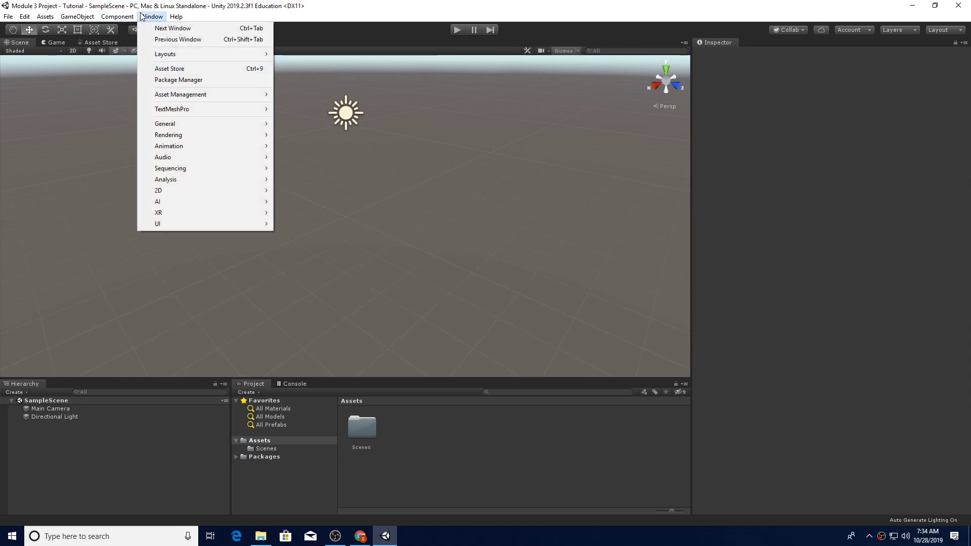
click(176, 79)
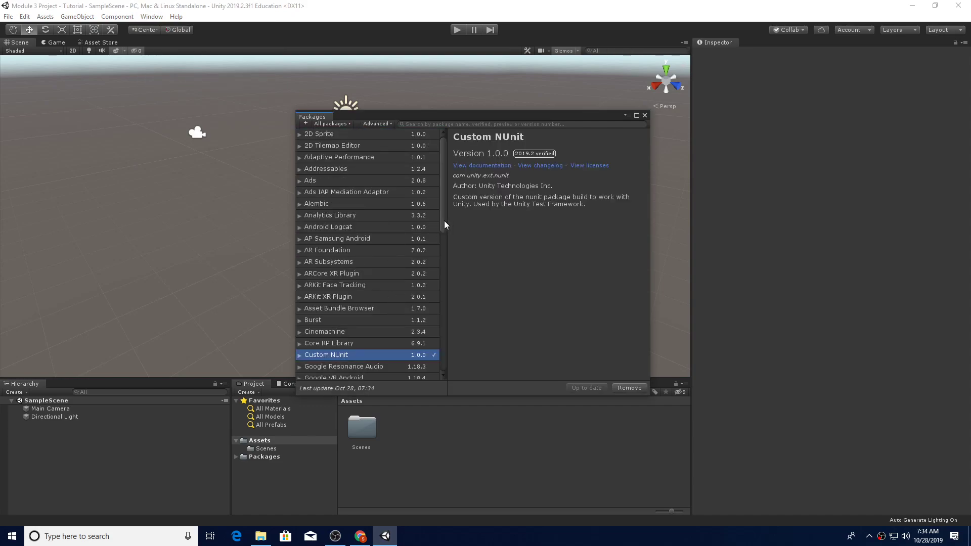
drag(444, 243, 439, 302)
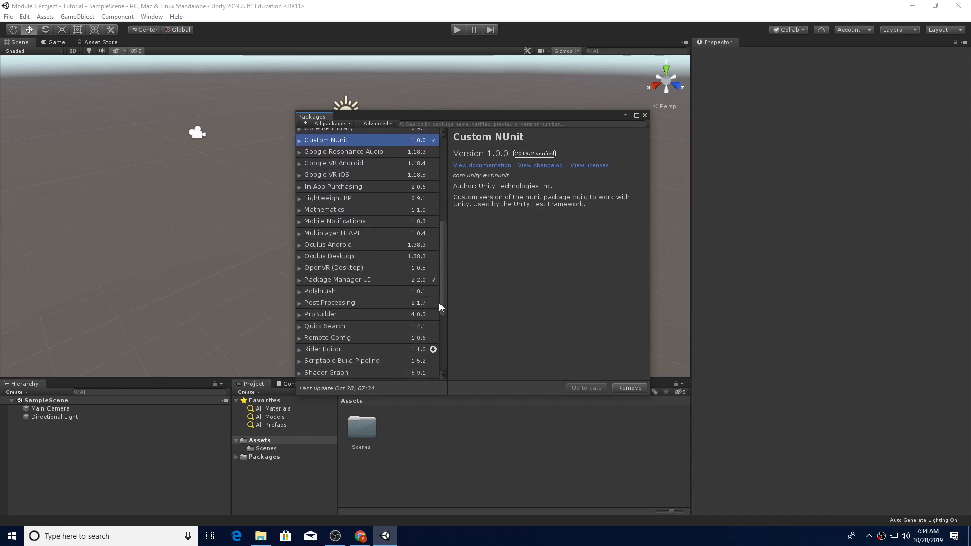
click(355, 315)
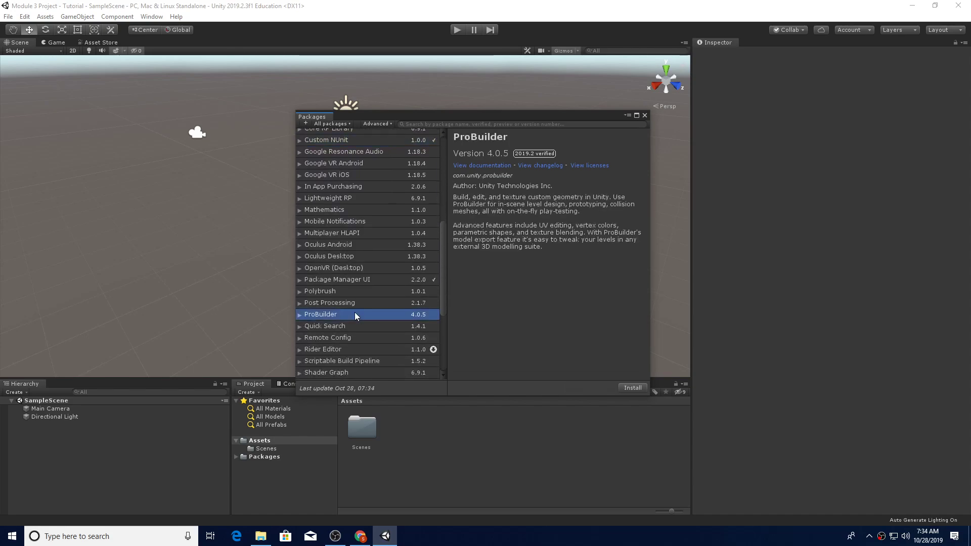
click(299, 316)
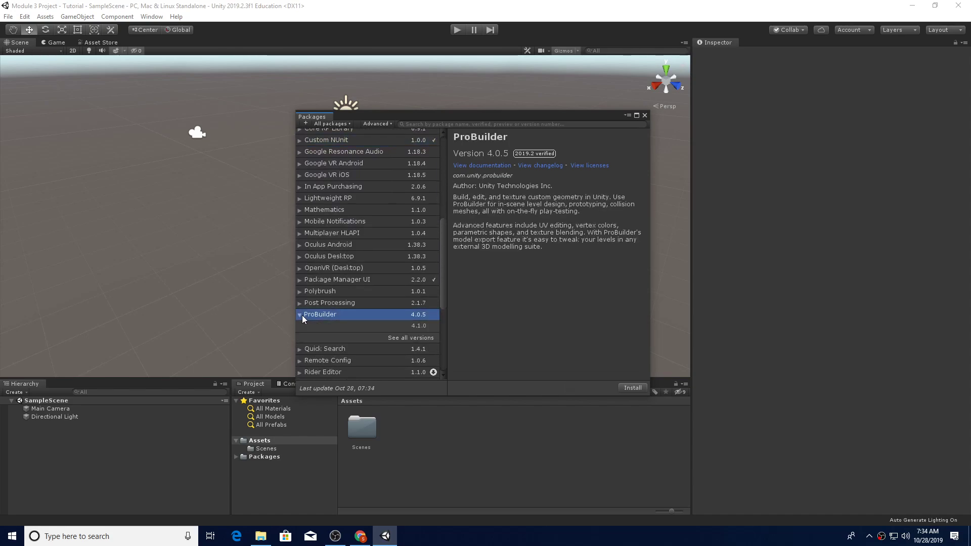
click(631, 388)
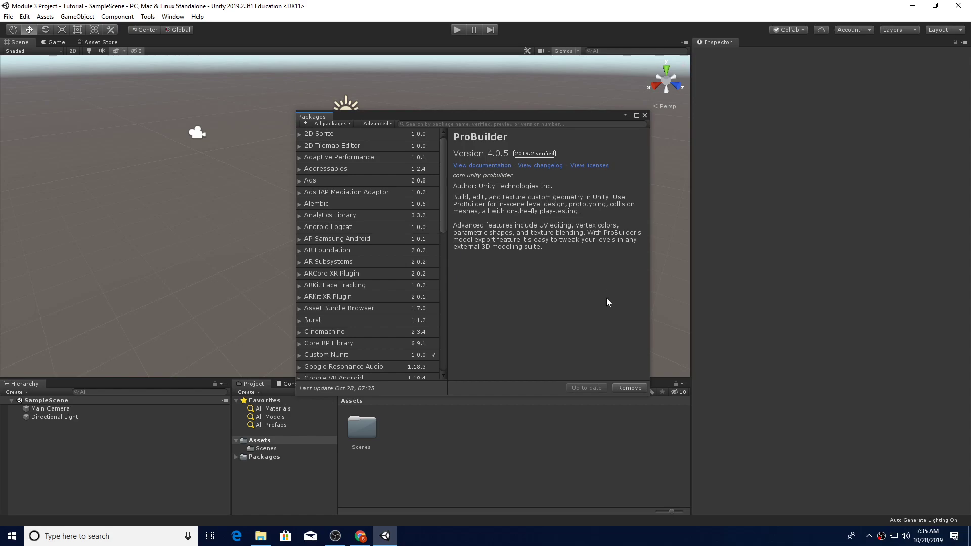
click(644, 116)
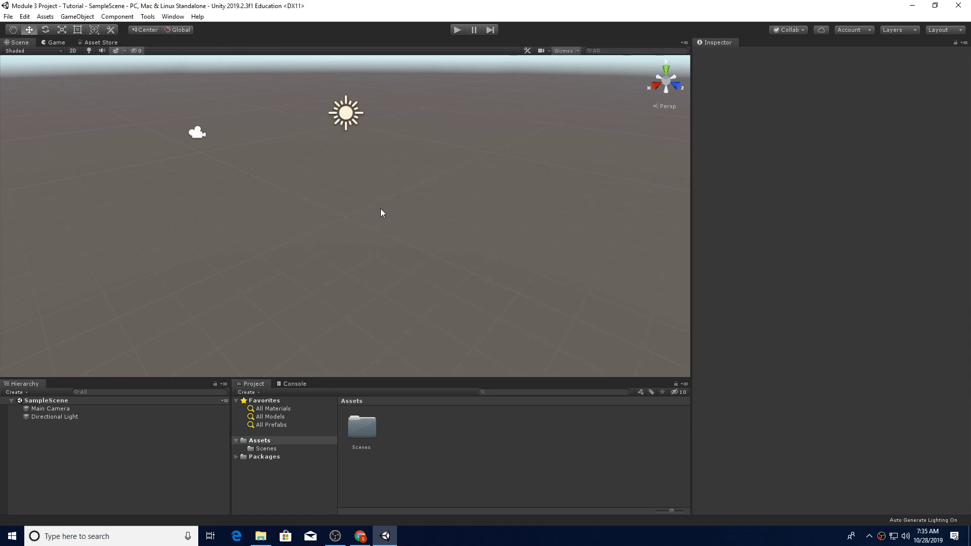
Step: Open the Asset Store inside the editor and show the account's My Assets list
click(165, 19)
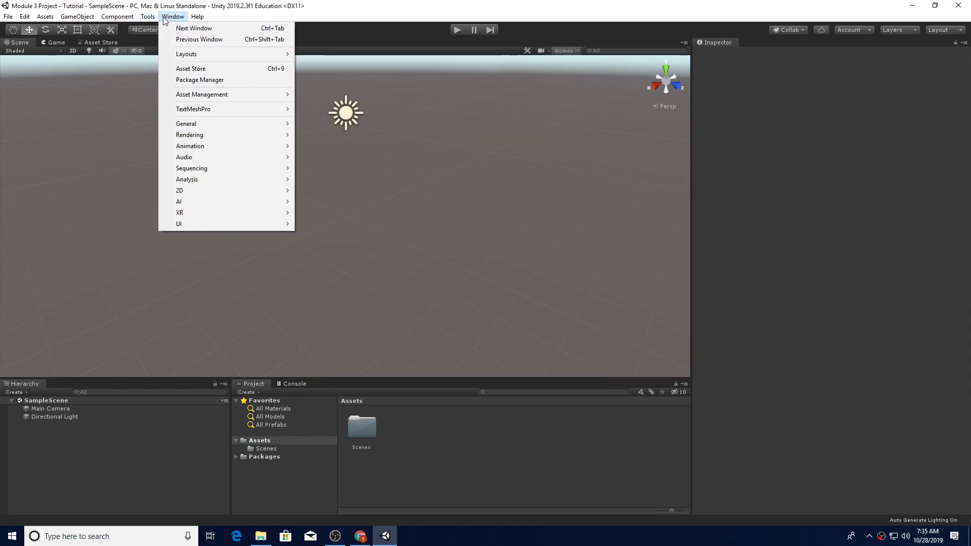
click(176, 69)
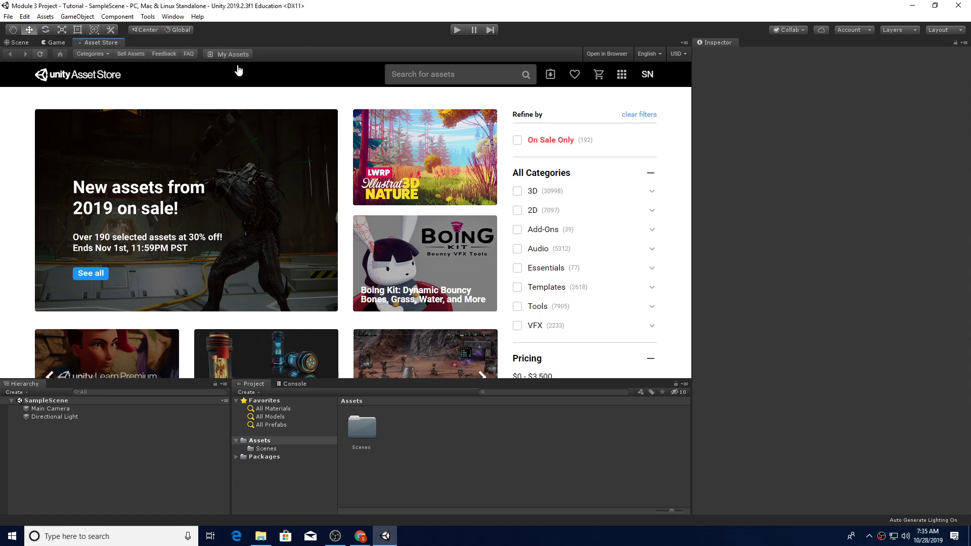
click(645, 76)
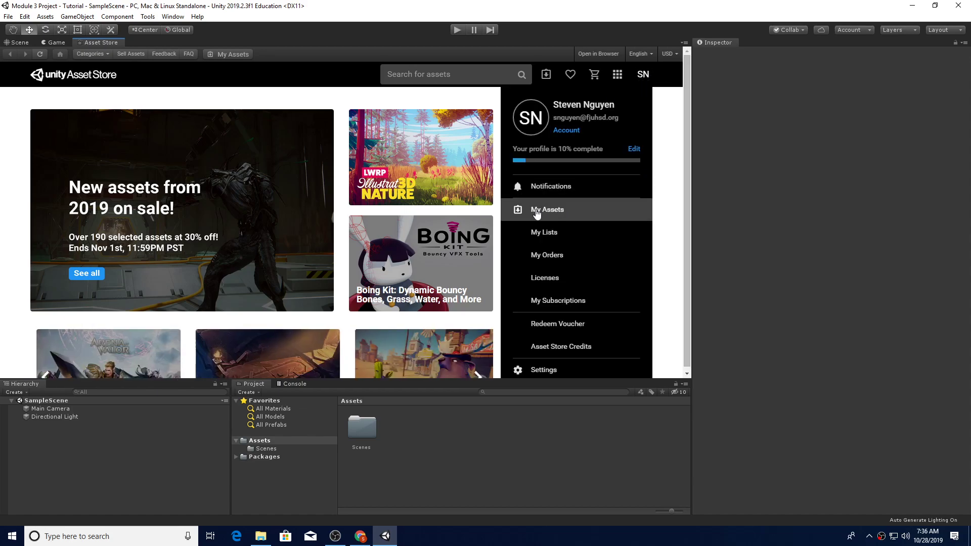
click(644, 76)
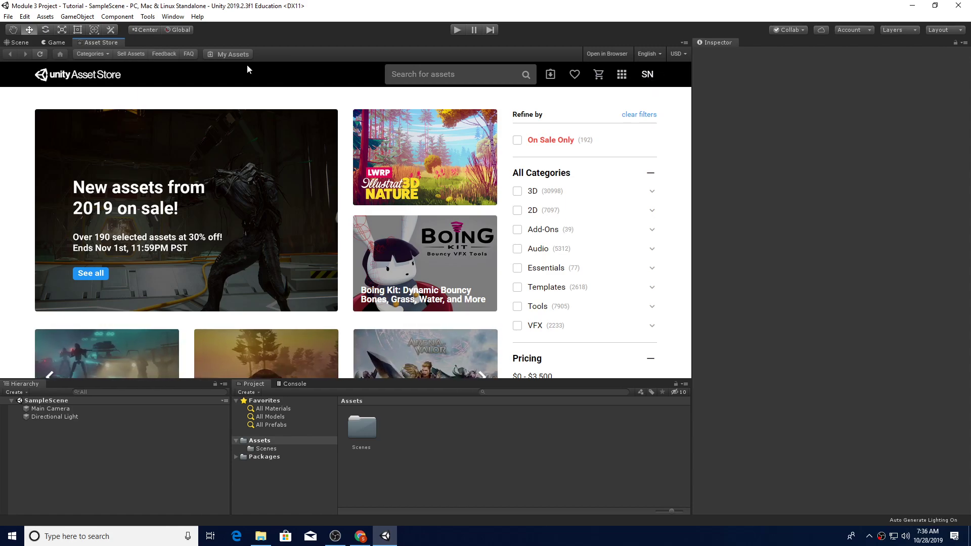
click(231, 55)
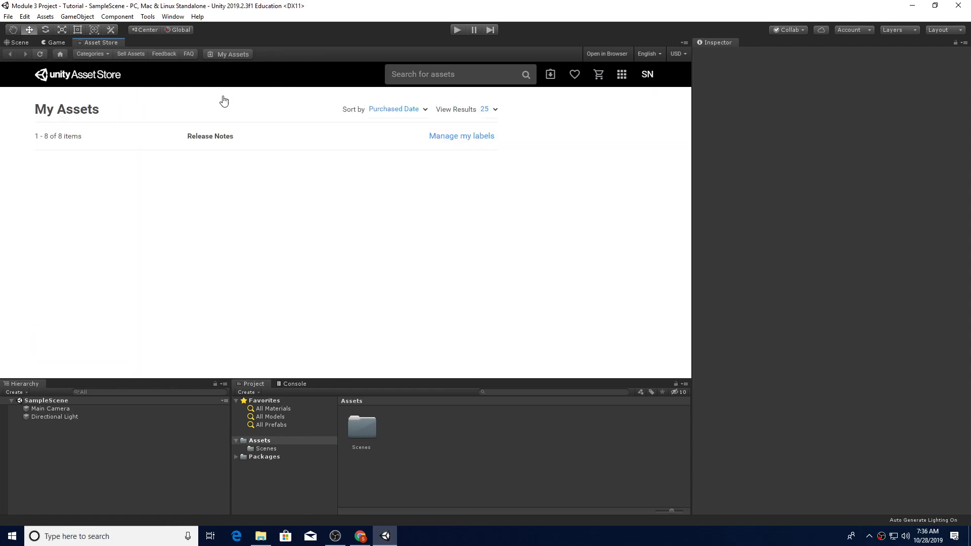
Step: Import the complete Standard Assets package by Unity Technologies into the project
scroll(160, 252, down, 2)
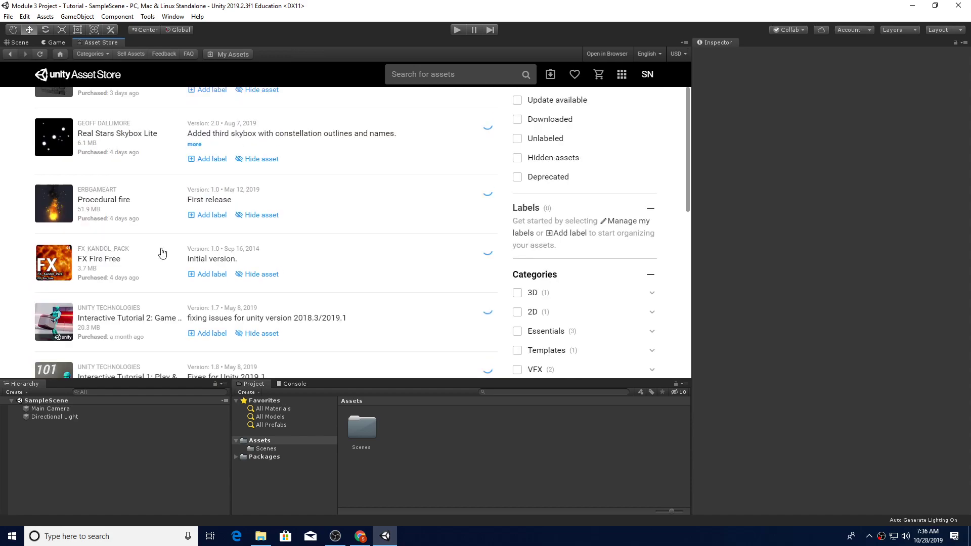
scroll(160, 251, down, 5)
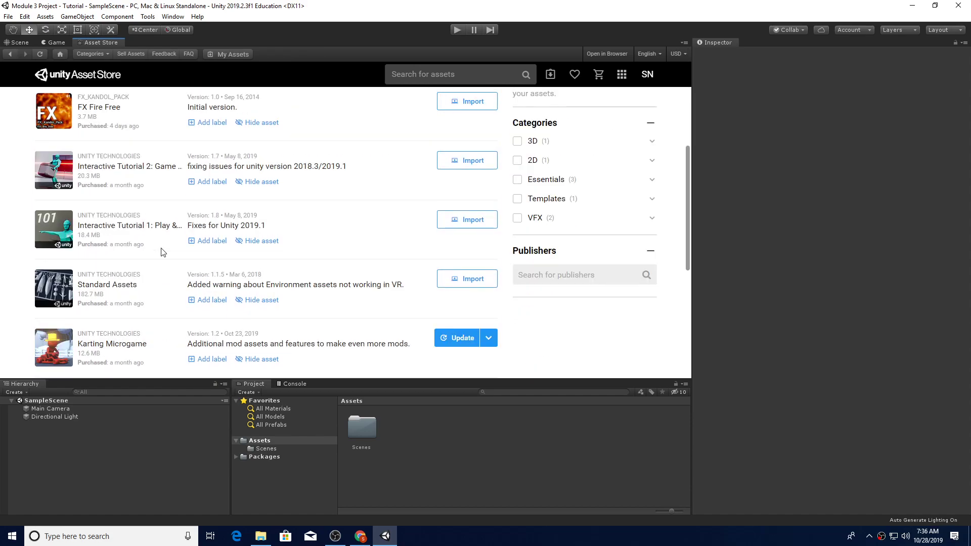
click(137, 285)
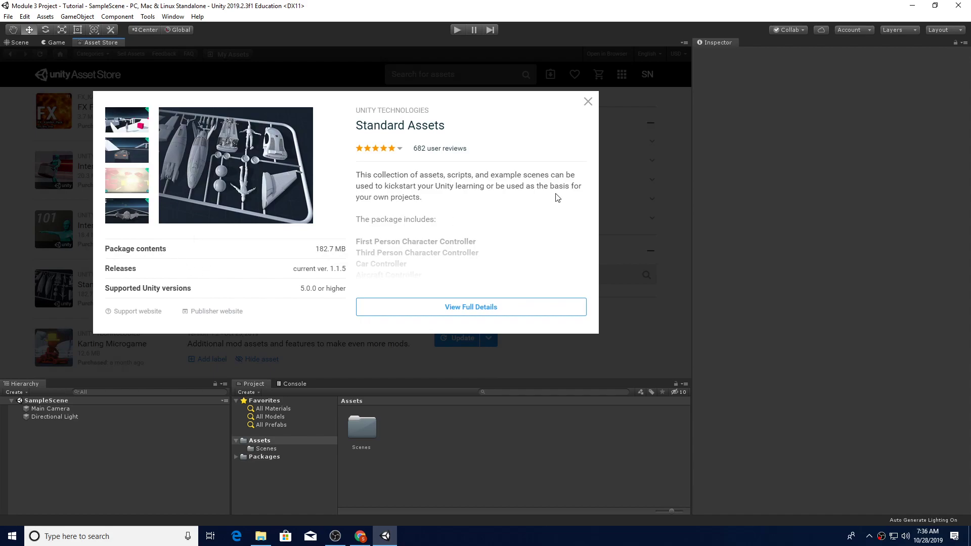
click(587, 102)
click(472, 279)
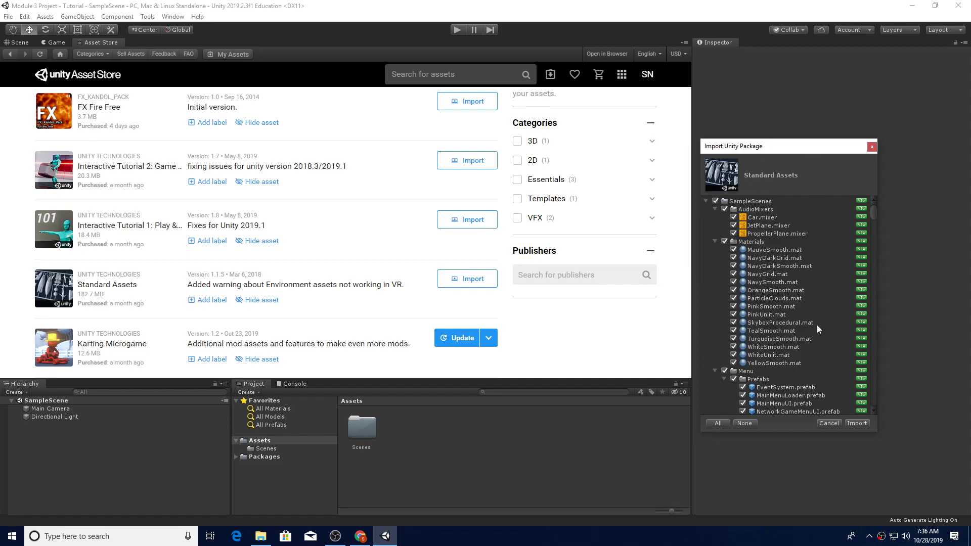
click(857, 424)
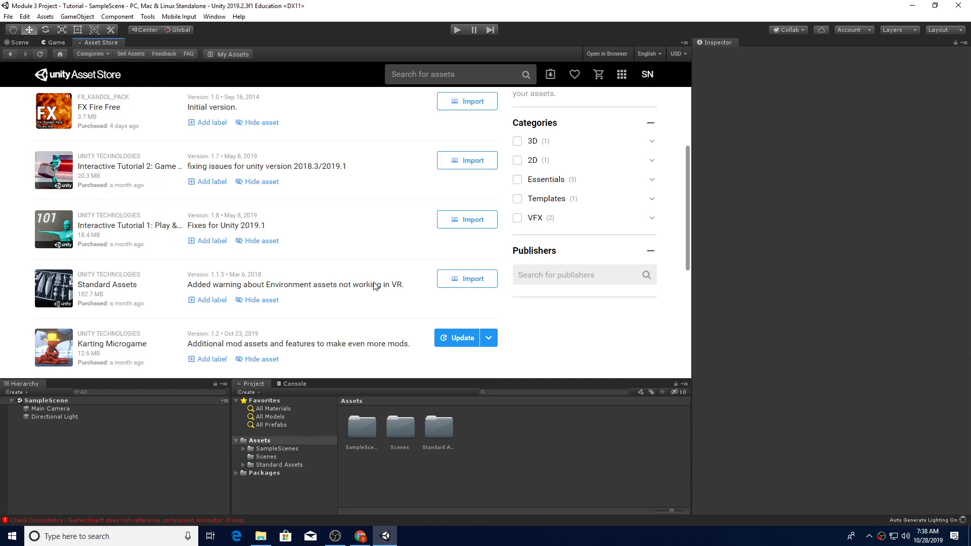
Step: Show the contents of the imported Standard Assets folder and close the Asset Store
click(266, 465)
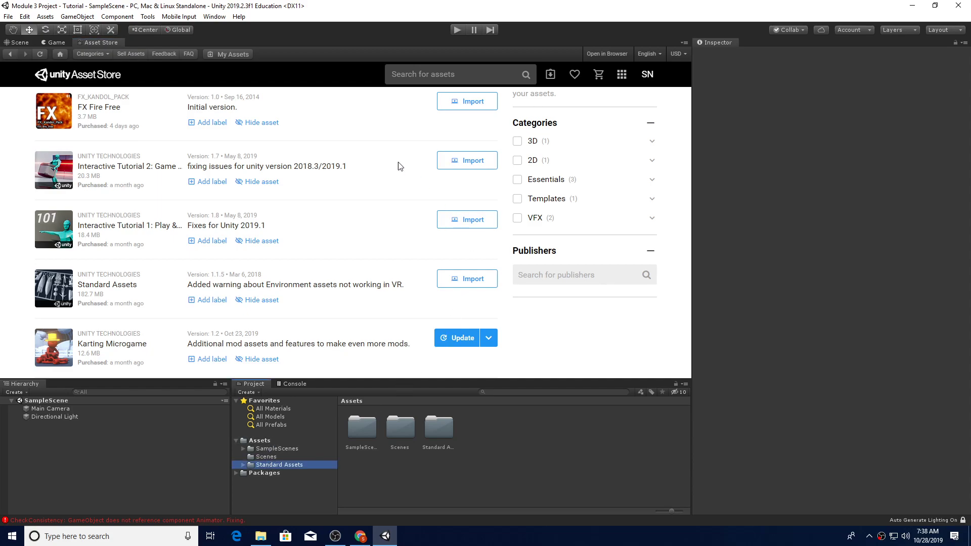
right_click(99, 41)
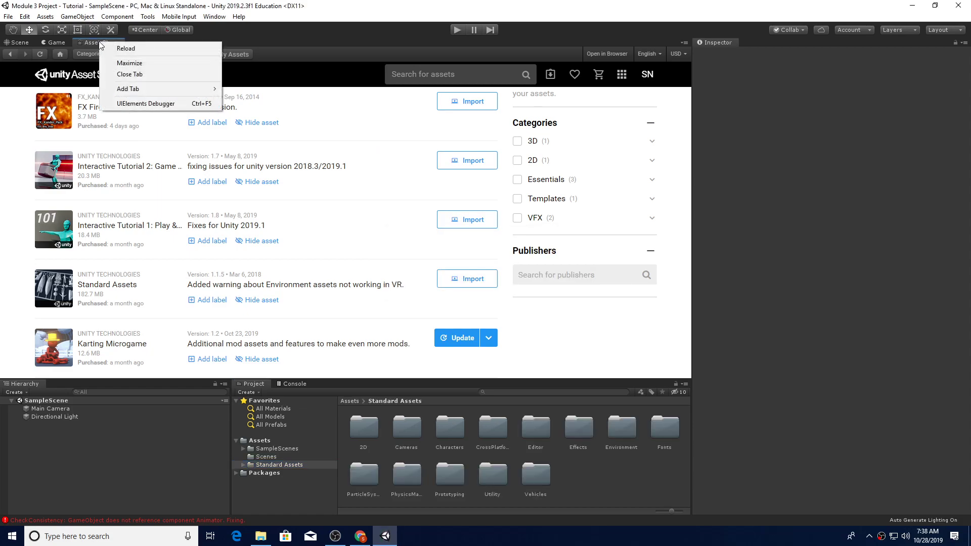
click(117, 74)
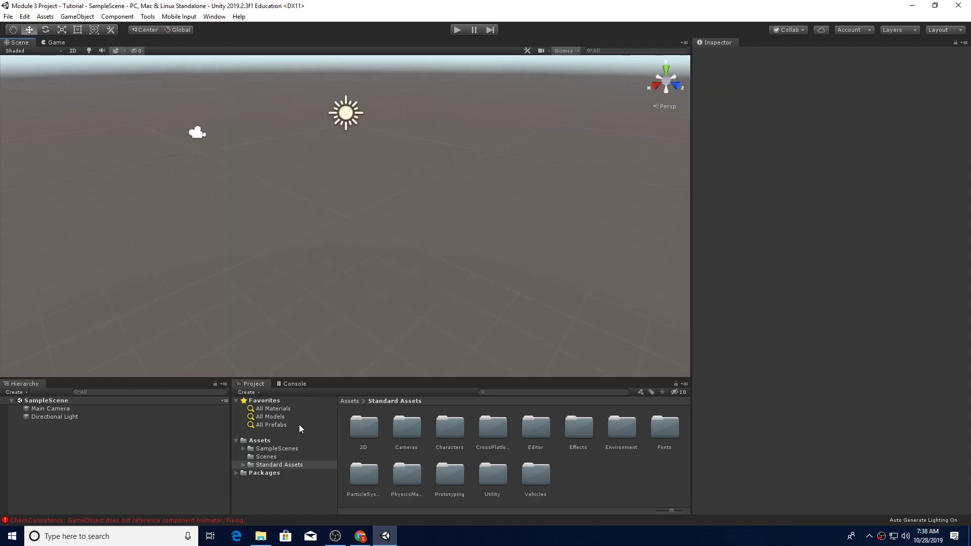
Step: Look through the SampleScenes, Scenes and Standard Assets folders, and return to the Assets root folder
click(289, 447)
click(286, 458)
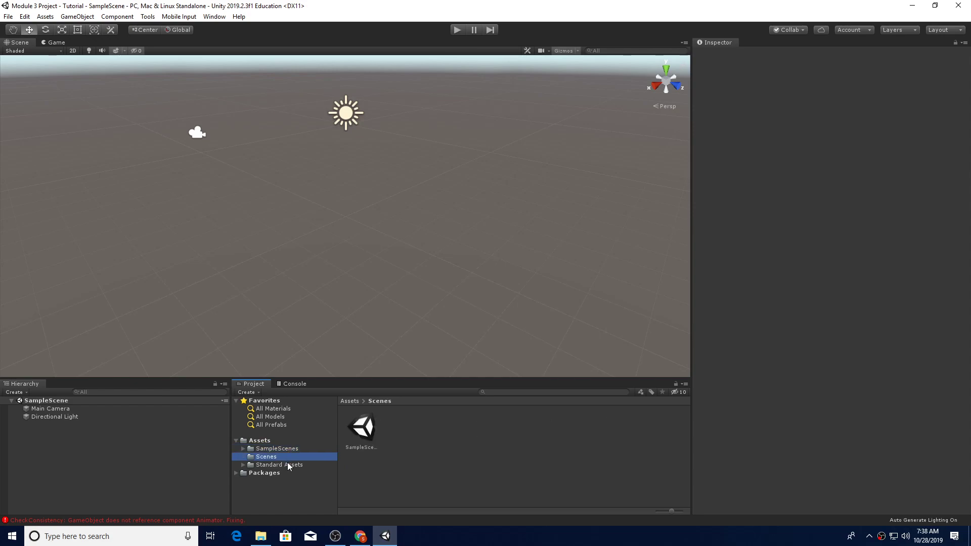
click(287, 465)
click(270, 441)
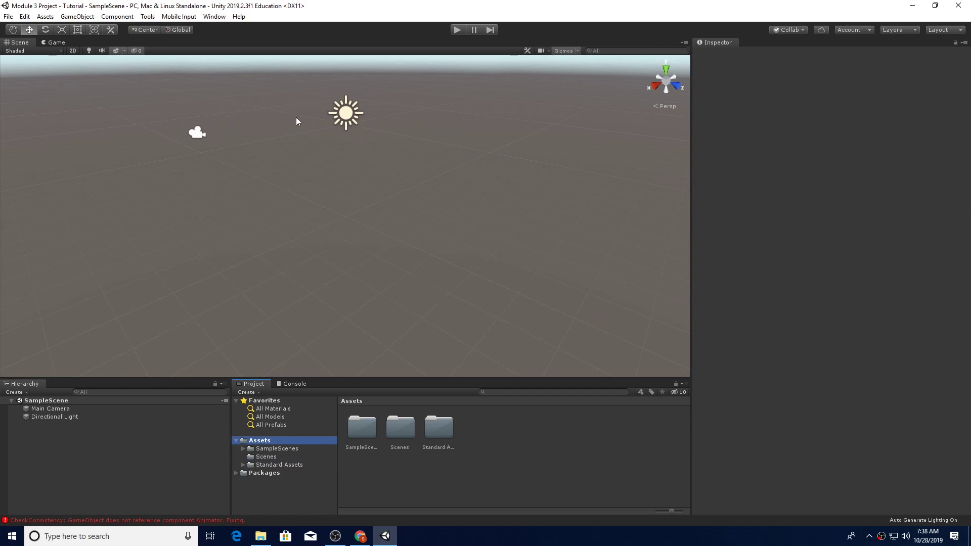
Step: Widen the Scene view by narrowing the Inspector, and open the ProBuilder window
drag(690, 216, 803, 227)
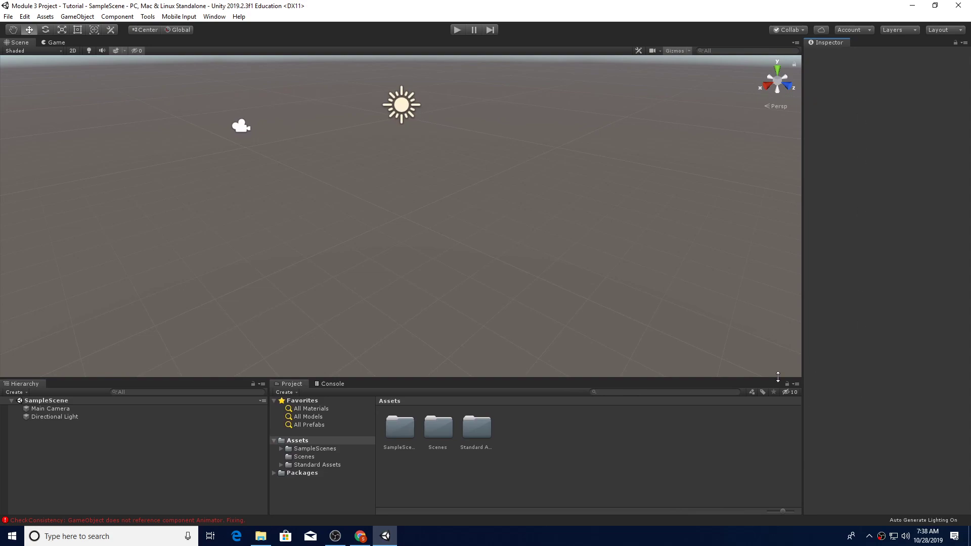
click(148, 18)
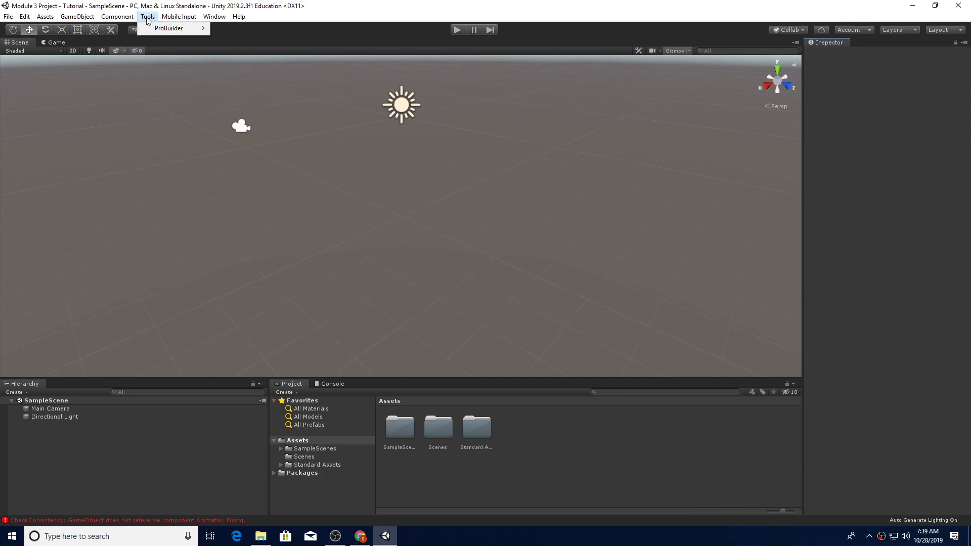
mouse_move(148, 31)
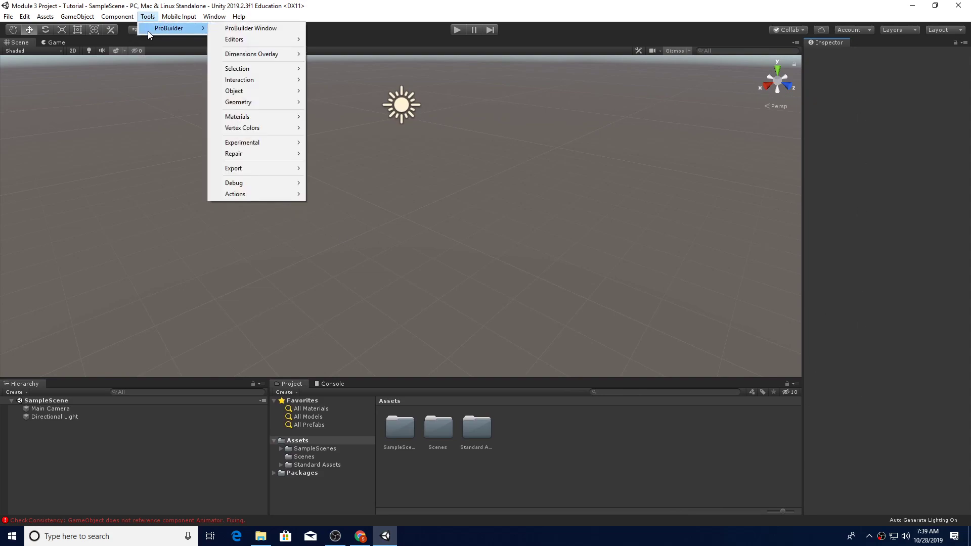
click(256, 29)
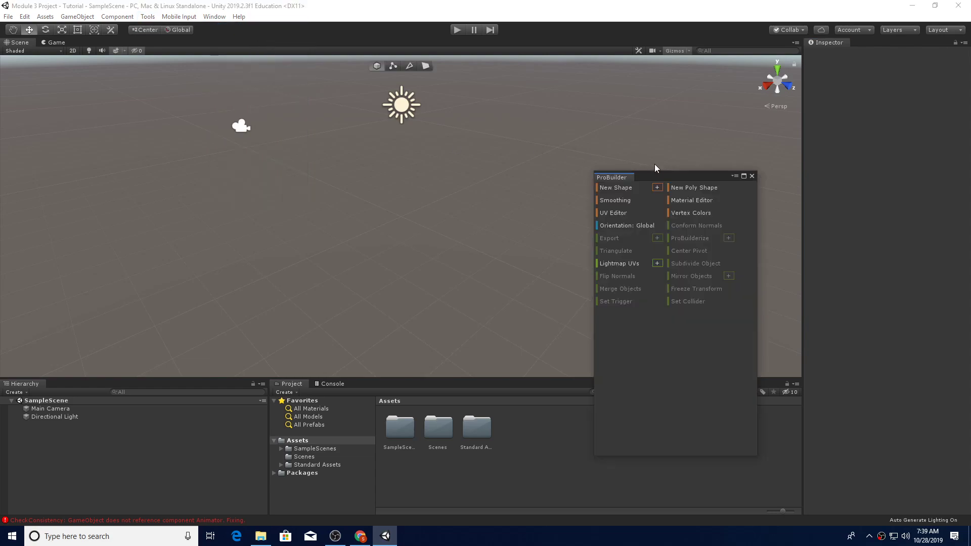
Step: Dock the ProBuilder window beside the Project window, and narrow the Hierarchy to give ProBuilder more width
drag(689, 180, 479, 156)
drag(409, 154, 608, 418)
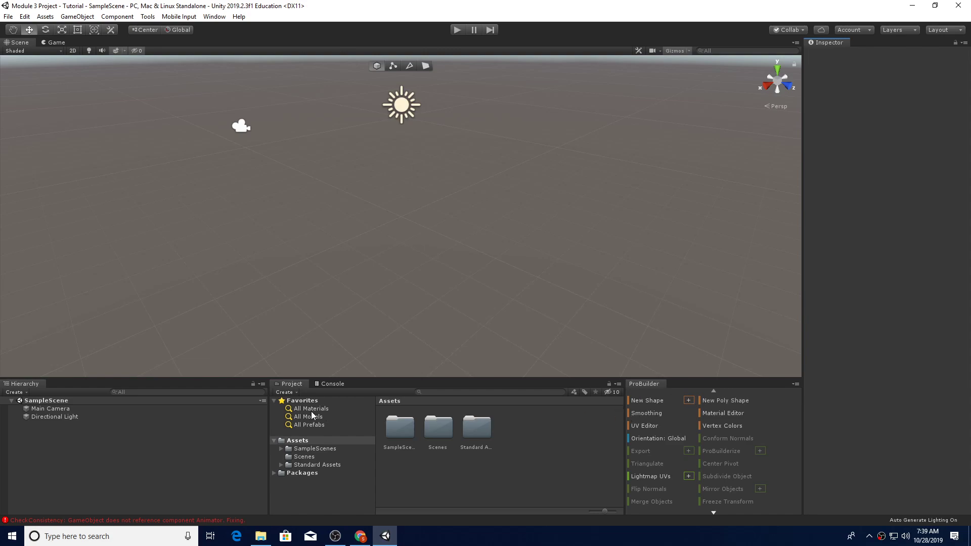
drag(269, 423, 110, 406)
drag(623, 466, 563, 466)
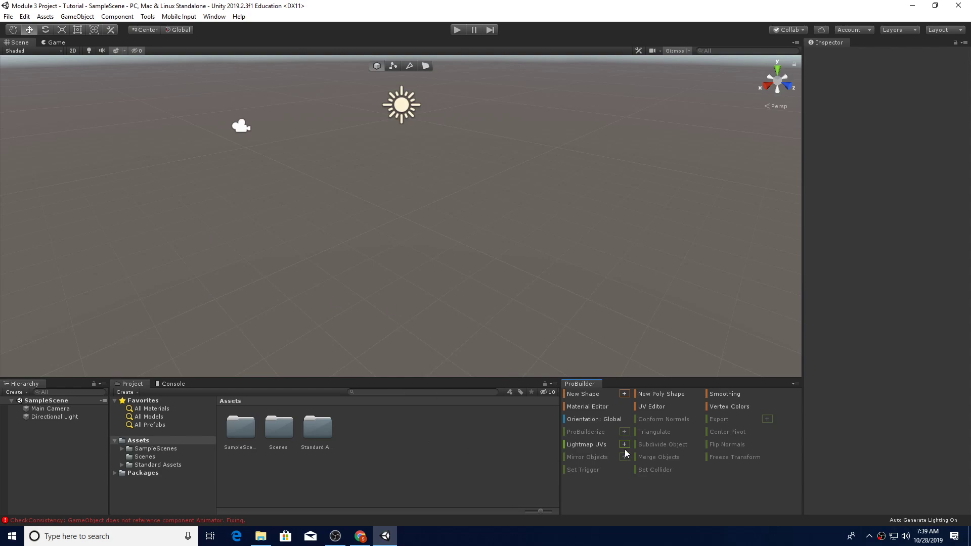
Step: Save the current window arrangement as a layout named "Probuilder Layout"
click(948, 30)
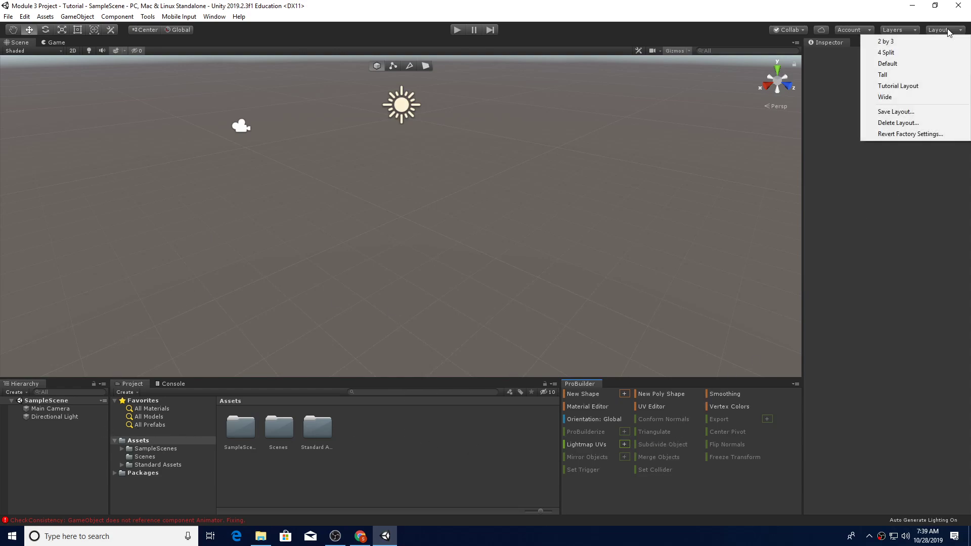
click(925, 112)
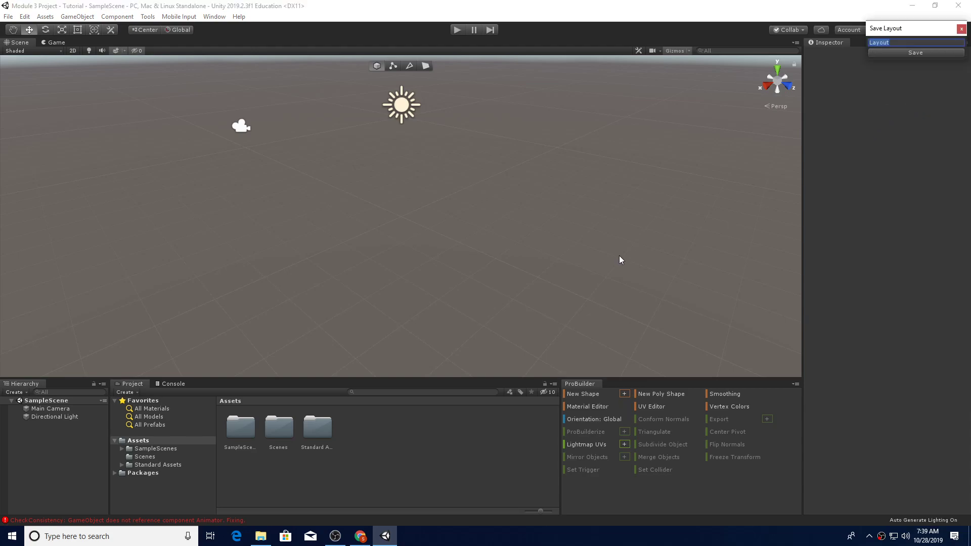
text(Probuilder Layout)
click(902, 52)
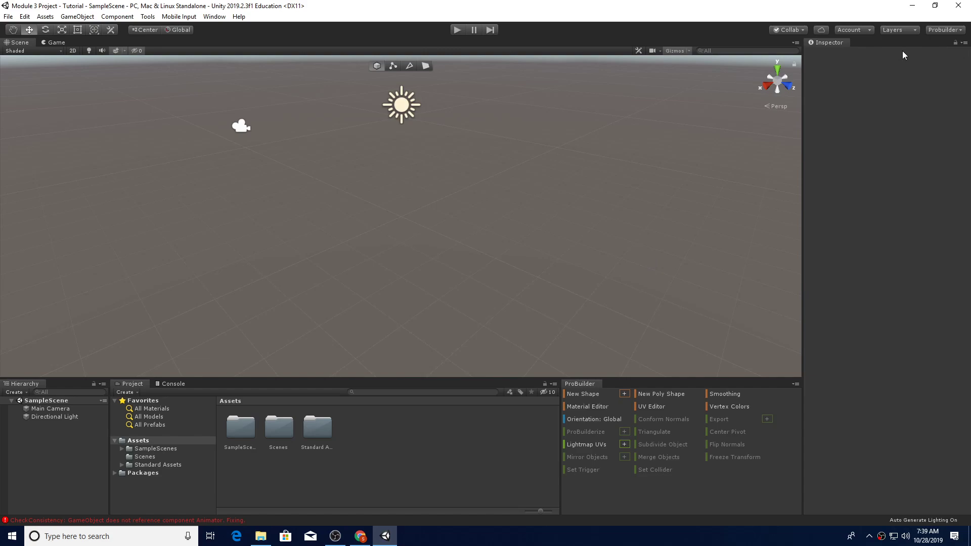
Step: Switch the window arrangement to the Default layout, and return to the saved Probuilder Layout
click(947, 30)
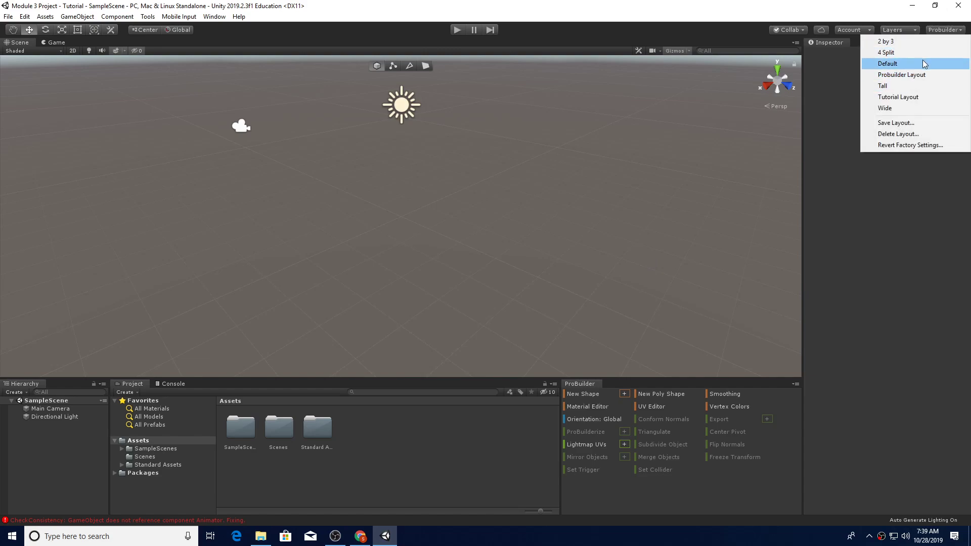
click(920, 61)
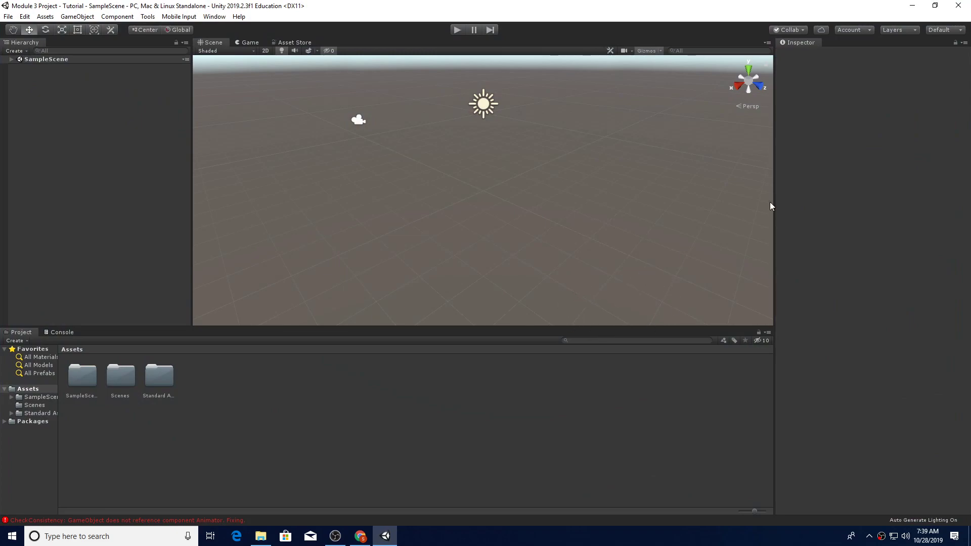
click(942, 30)
click(905, 75)
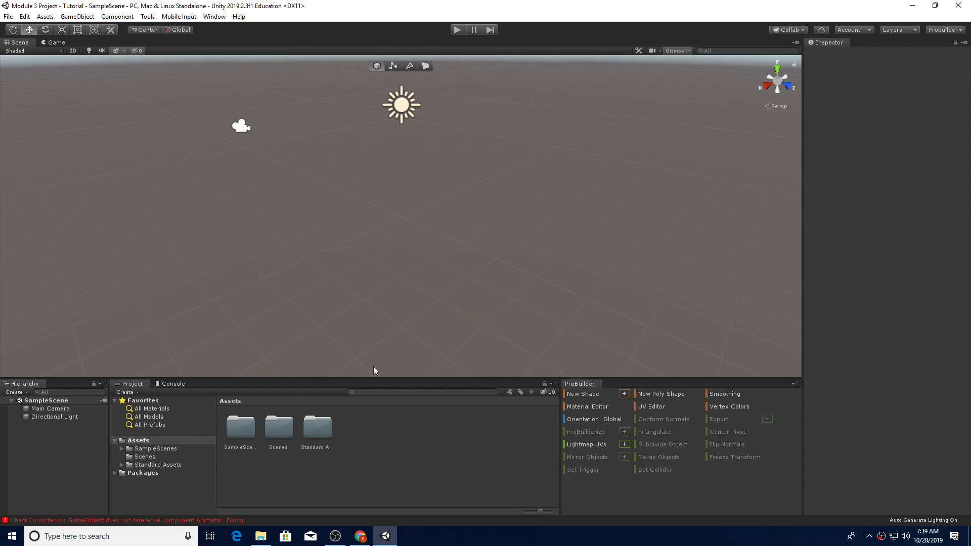
Step: Create a new folder named "myAssets" inside the Assets root folder
right_click(154, 441)
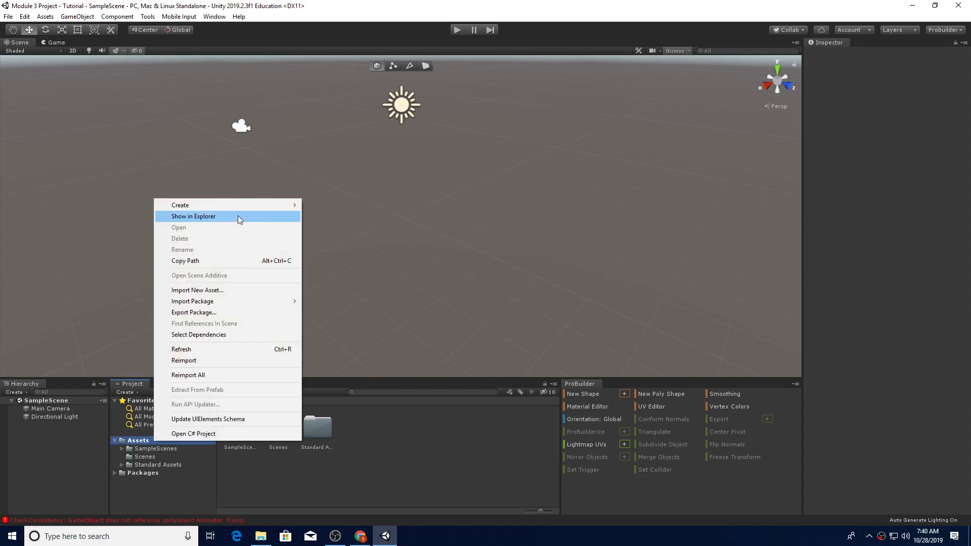
mouse_move(241, 214)
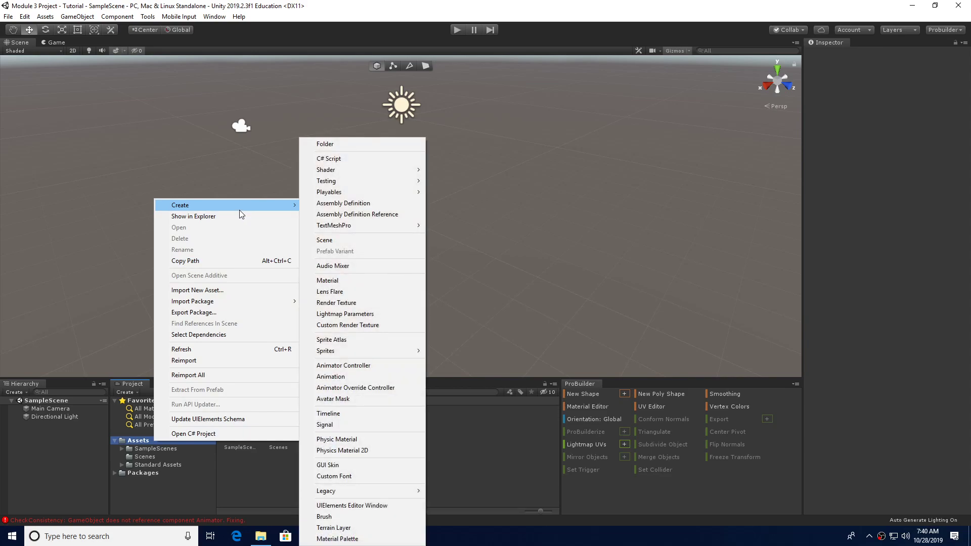
click(341, 144)
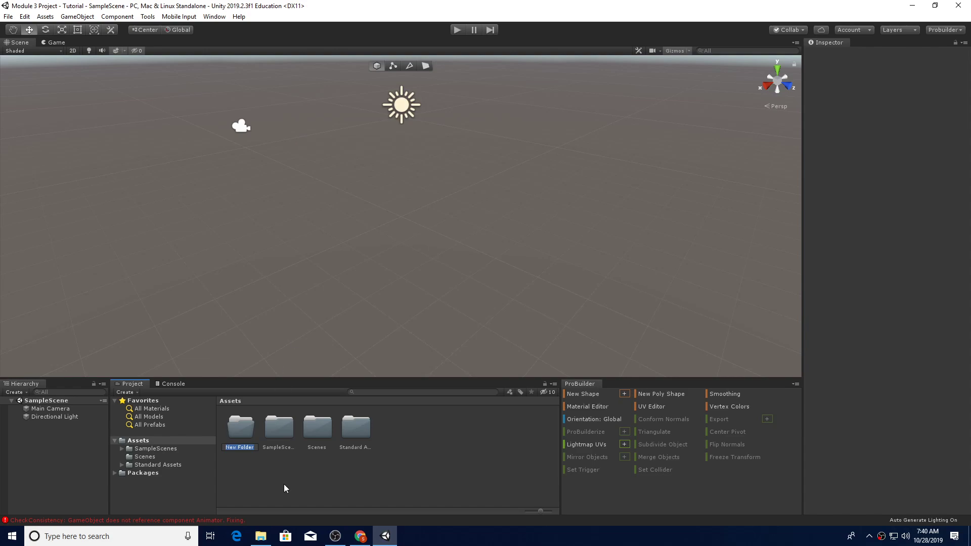
text(mt)
text(Ass)
text(ets)
key(Return)
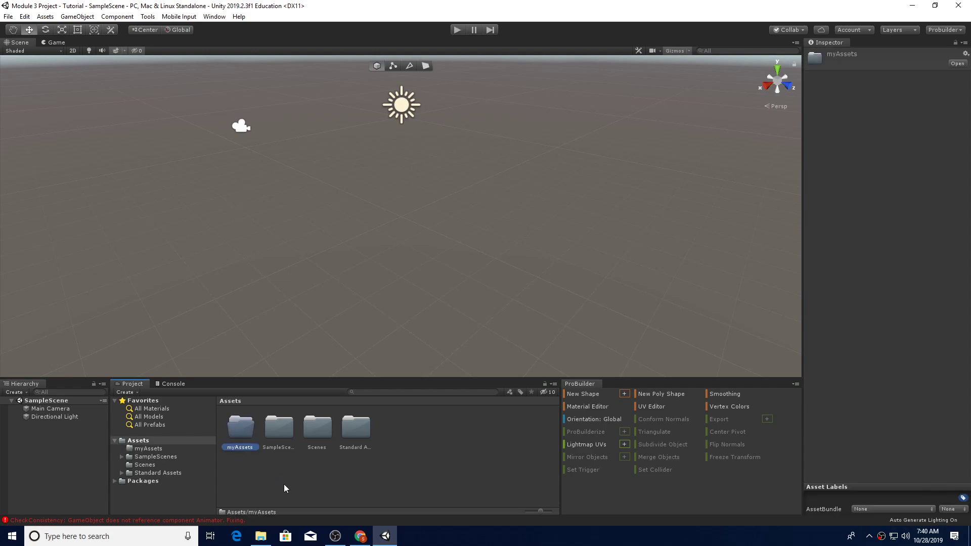